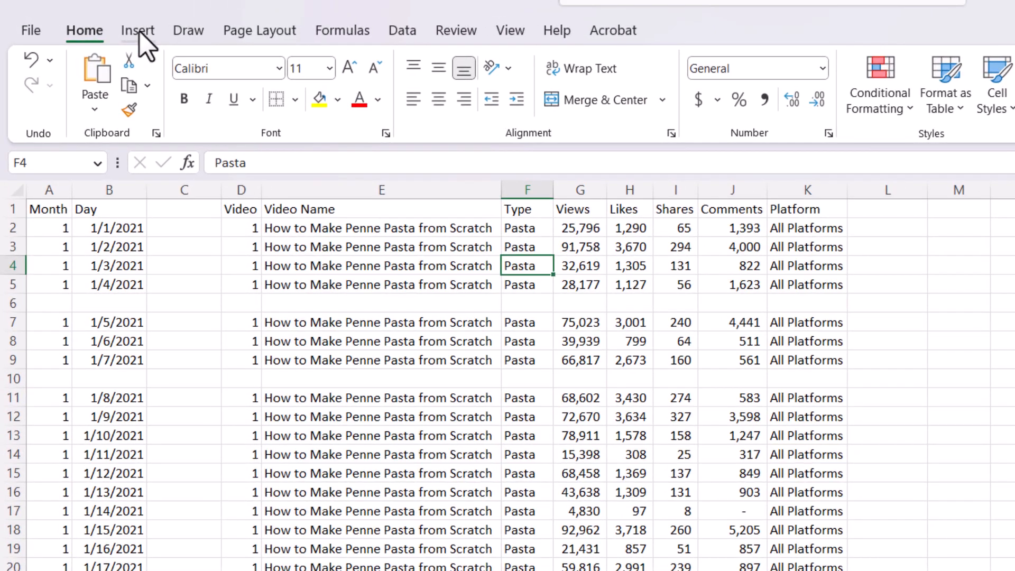
# Check the source range proposed for a PivotTable started from cell F4, and cancel without creating it.
pyautogui.click(106, 23)
pyautogui.click(40, 71)
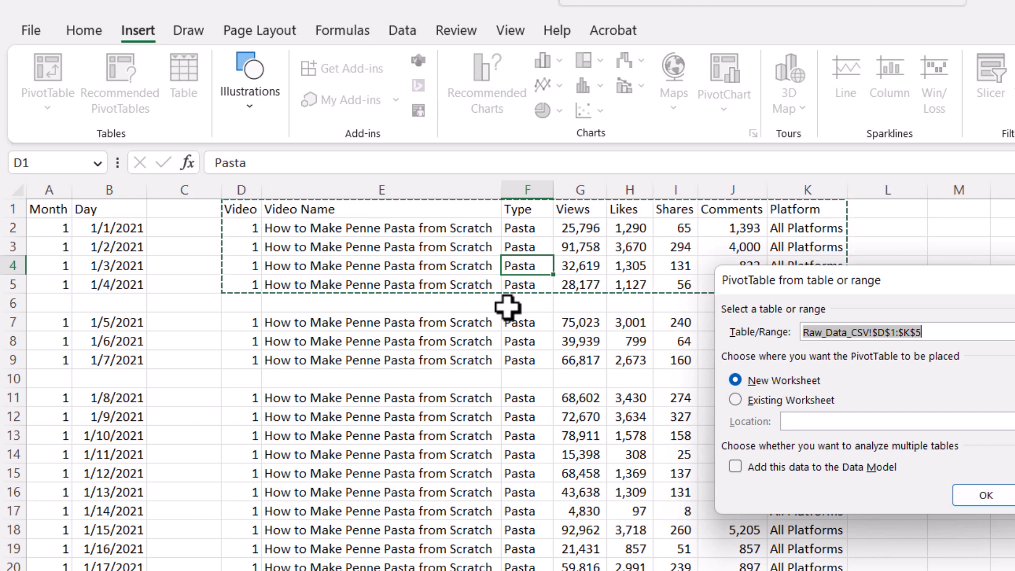
pyautogui.click(985, 331)
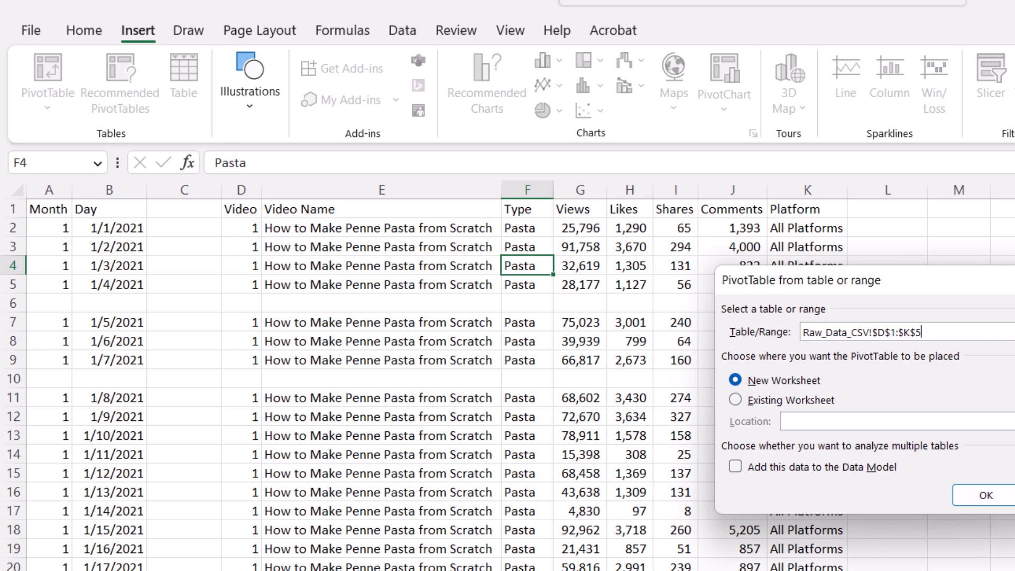
pyautogui.press('Escape')
# Enter the placeholder "d" in blank cells F10, C8, C5 and C13 to bridge the gaps in the data.
pyautogui.click(516, 324)
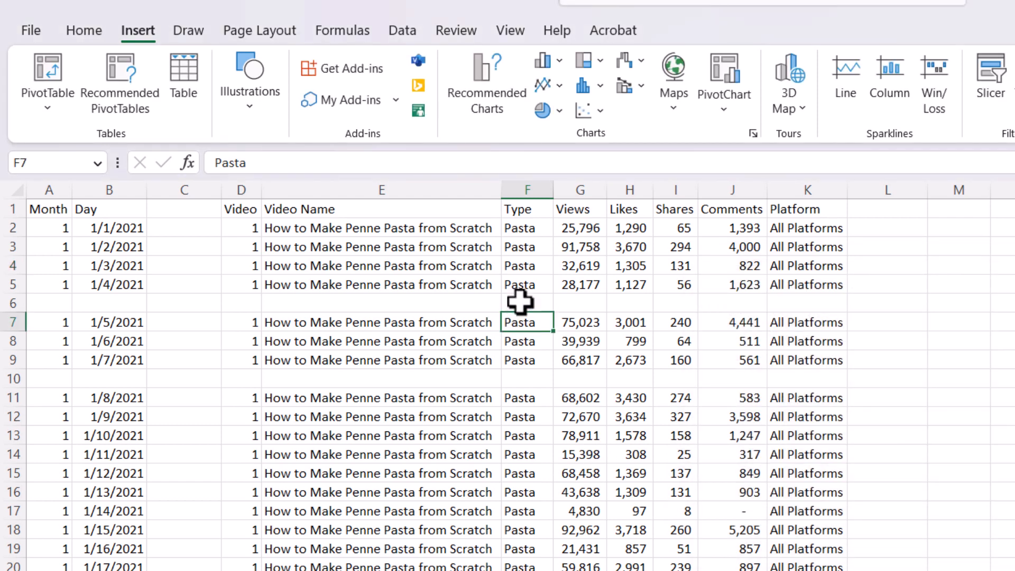
pyautogui.click(520, 303)
pyautogui.moveTo(525, 313); pyautogui.dragTo(530, 387)
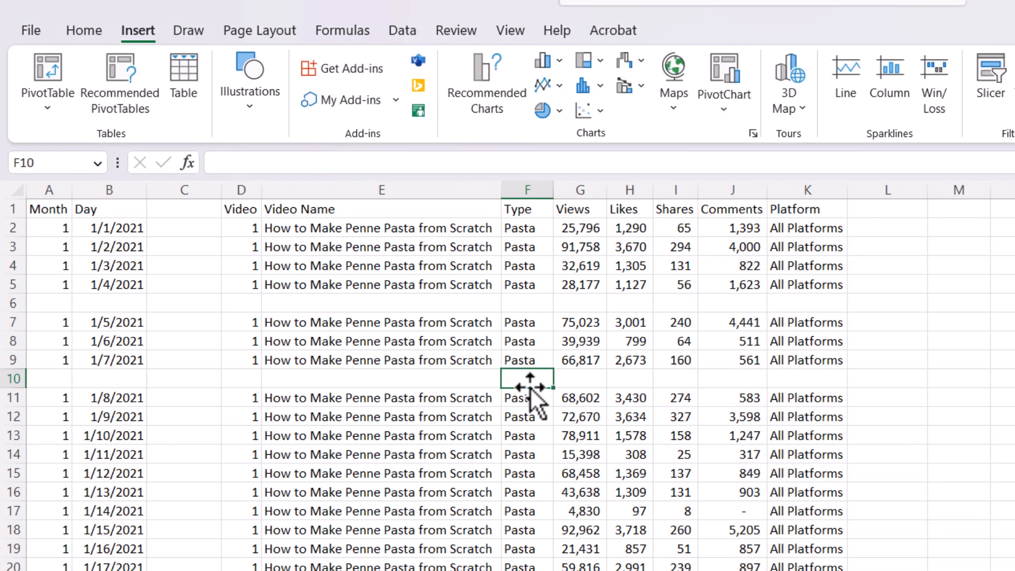
pyautogui.write('d')
pyautogui.click(516, 418)
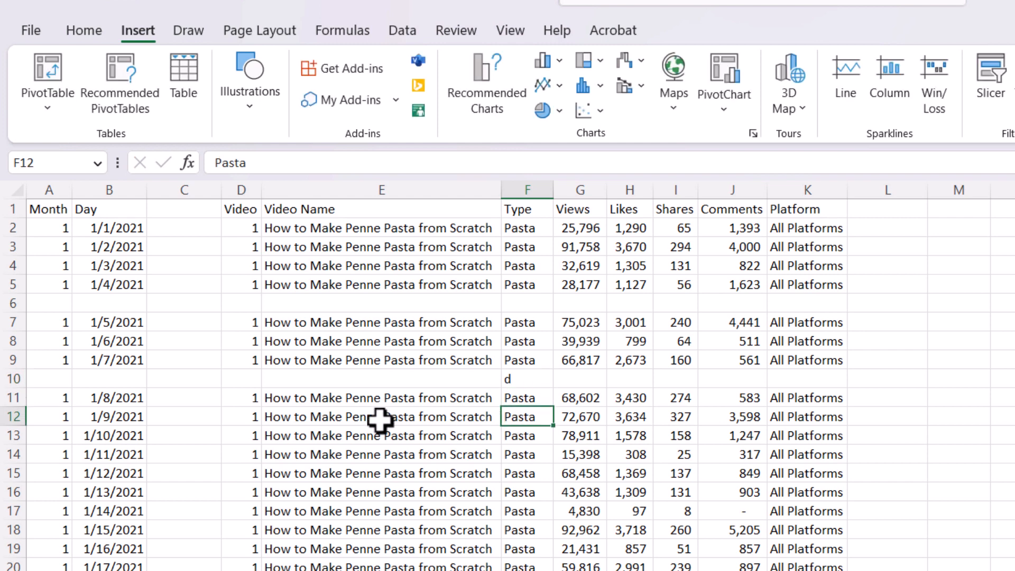
pyautogui.click(214, 340)
pyautogui.write('d')
pyautogui.click(197, 282)
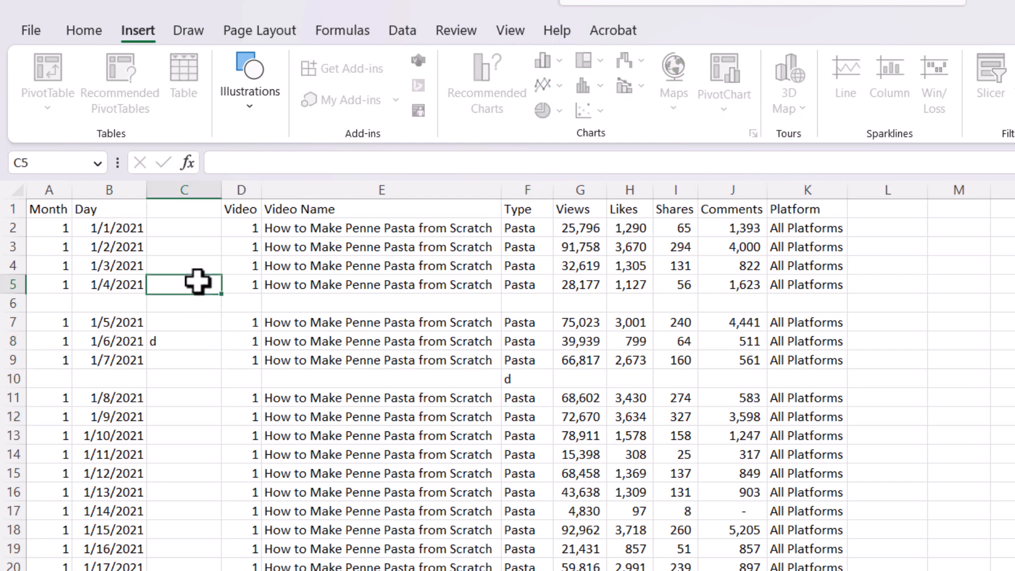
pyautogui.write('d')
pyautogui.click(200, 437)
pyautogui.write('d')
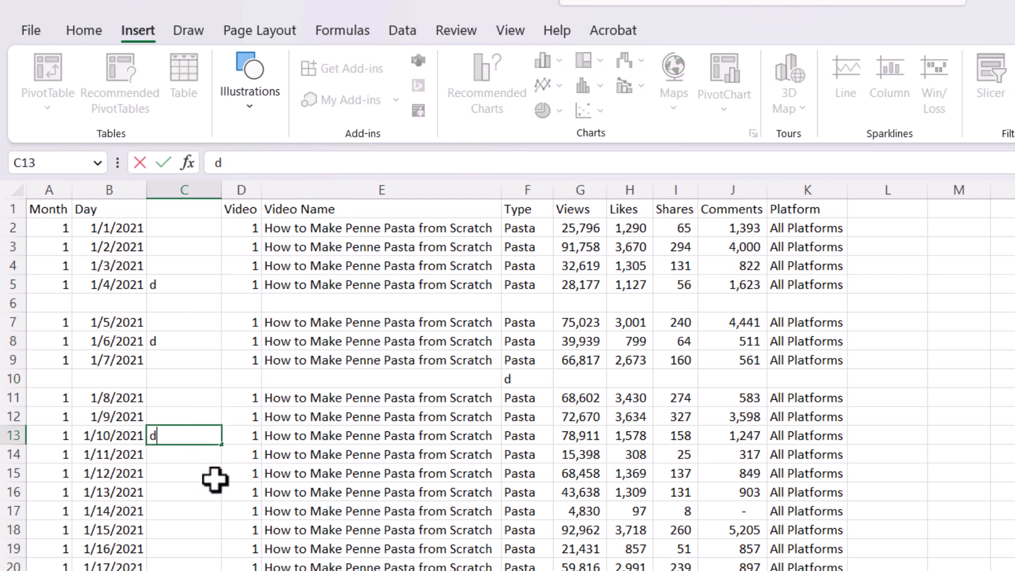
pyautogui.click(285, 496)
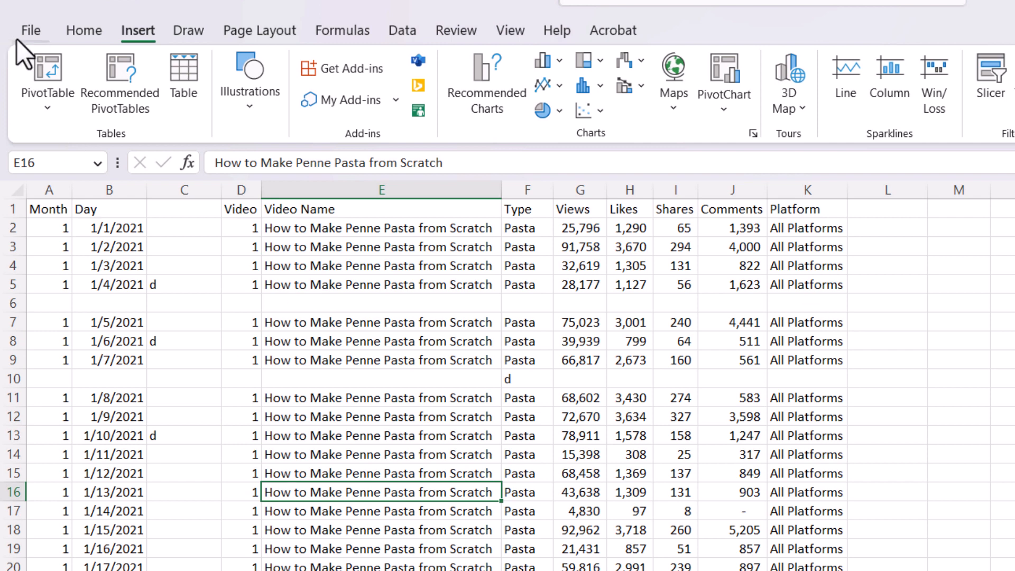
# Check the source range proposed for a PivotTable started from cell E16, and cancel without creating it.
pyautogui.click(49, 69)
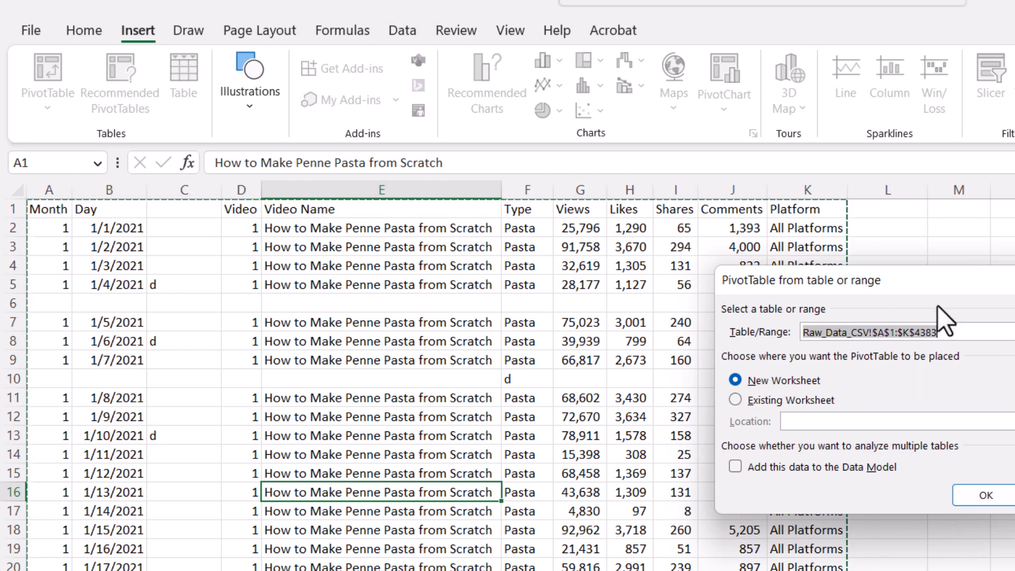
pyautogui.moveTo(933, 287); pyautogui.dragTo(1014, 290)
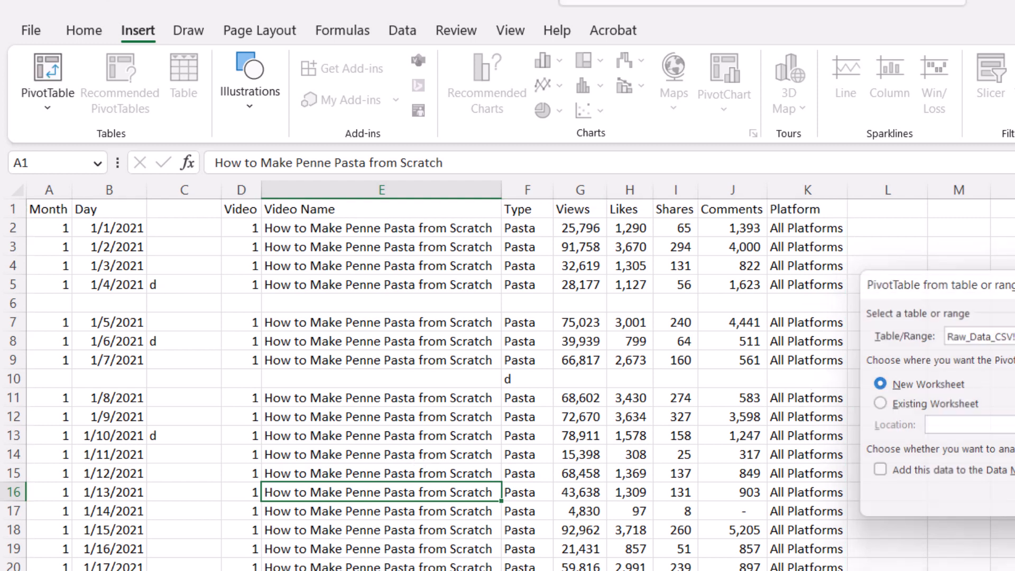
pyautogui.press('Escape')
# Undo all the "d" placeholder entries in column C and cell F10.
pyautogui.click(656, 415)
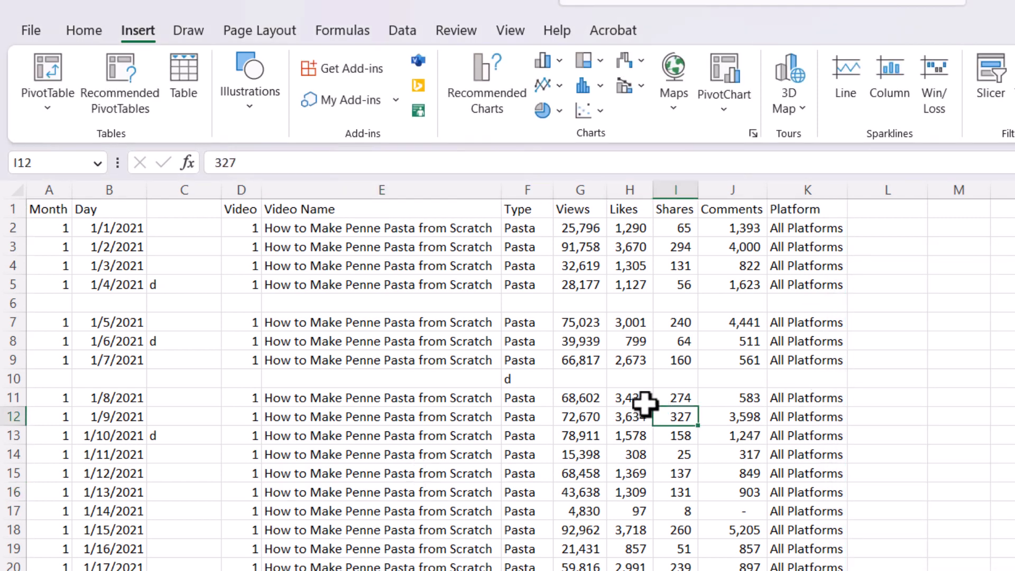
pyautogui.hotkey('ctrl', 'z')
pyautogui.hotkey('ctrl', 'z')
pyautogui.hotkey('ctrl', 'z')
pyautogui.hotkey('ctrl', 'z')
pyautogui.hotkey('ctrl', 'z')
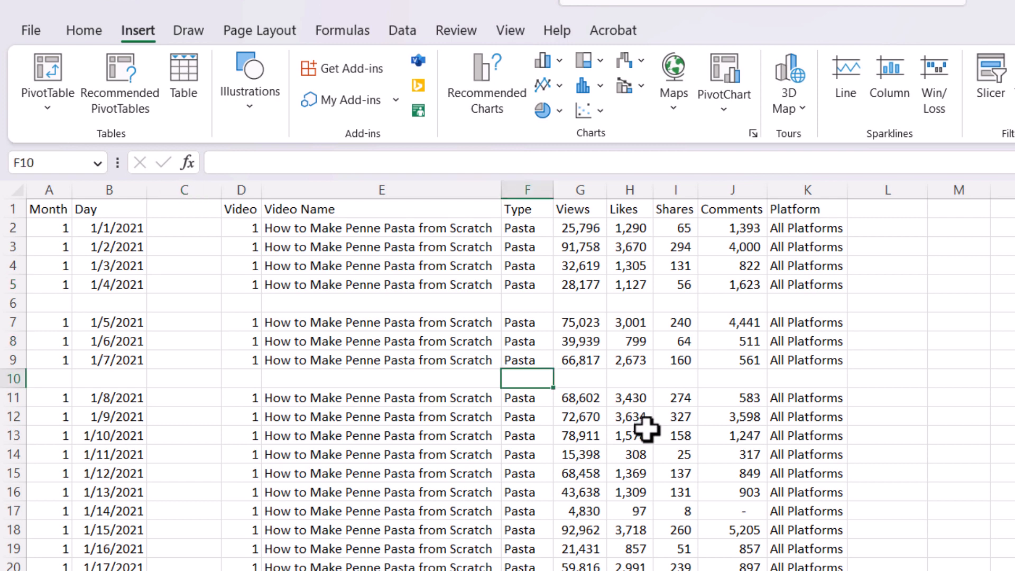
# Delete blank sheet row 6, and the next blank row, which has moved up to row 9.
pyautogui.click(399, 319)
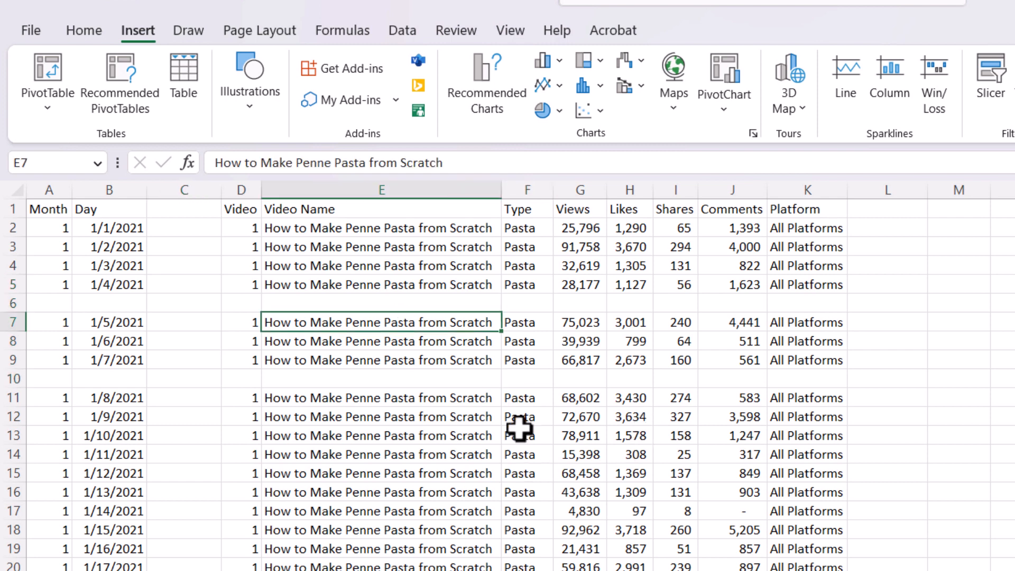
pyautogui.press('Up')
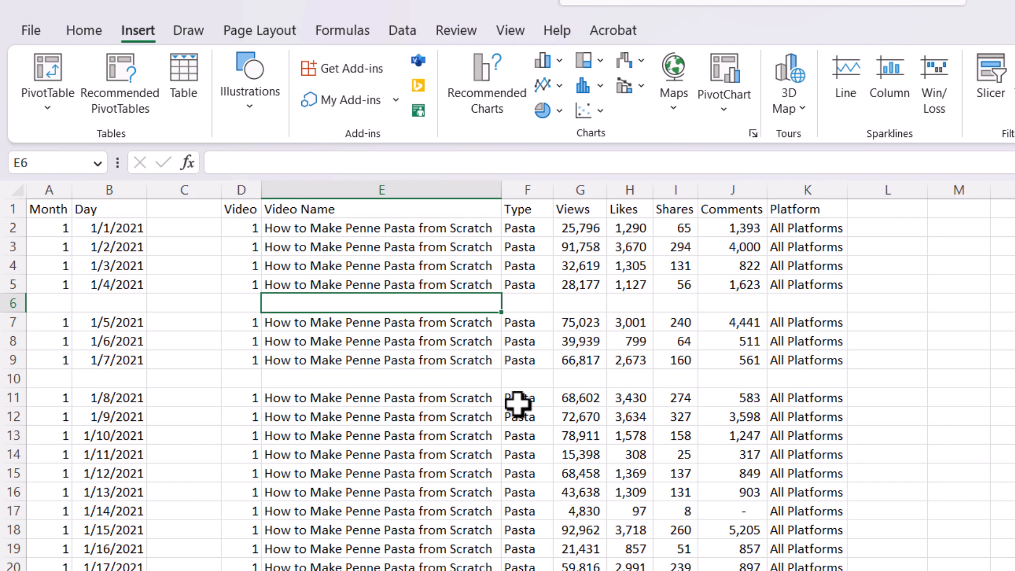
pyautogui.hotkey('alt', 'h')
pyautogui.press('d')
pyautogui.press('r')
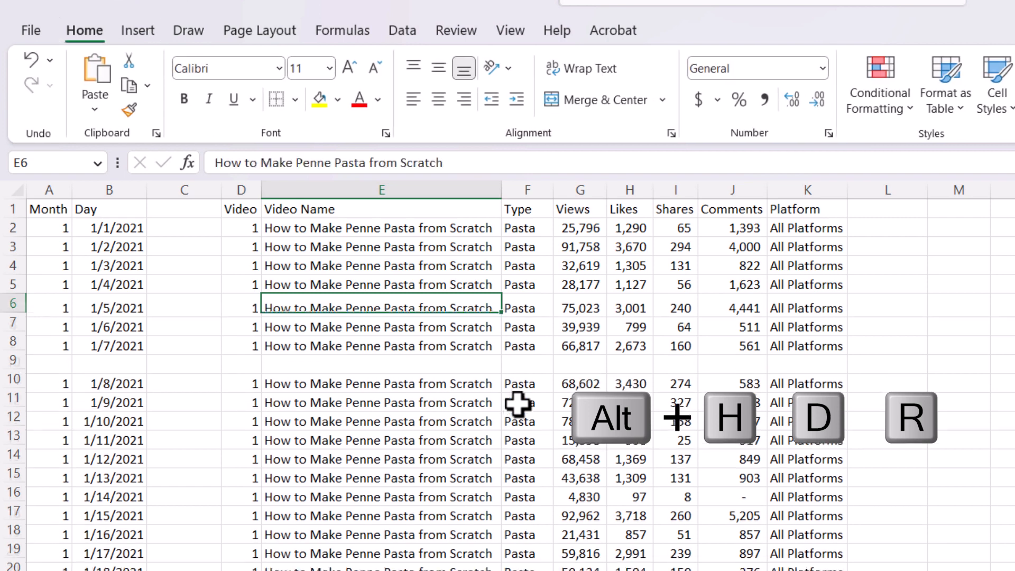
pyautogui.press('Down')
pyautogui.press('Down')
pyautogui.press('Down')
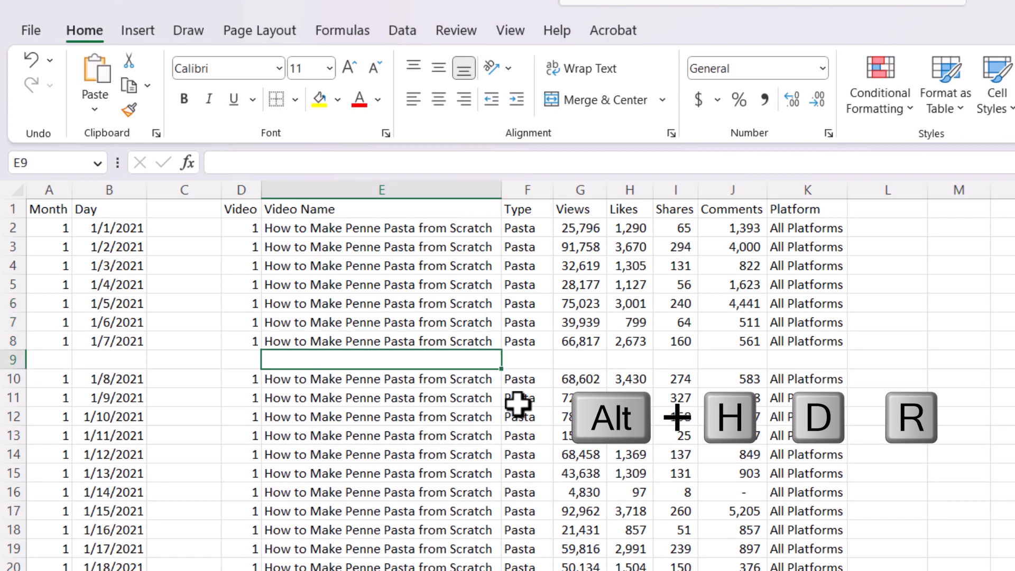
pyautogui.hotkey('alt', 'h')
pyautogui.press('d')
pyautogui.press('r')
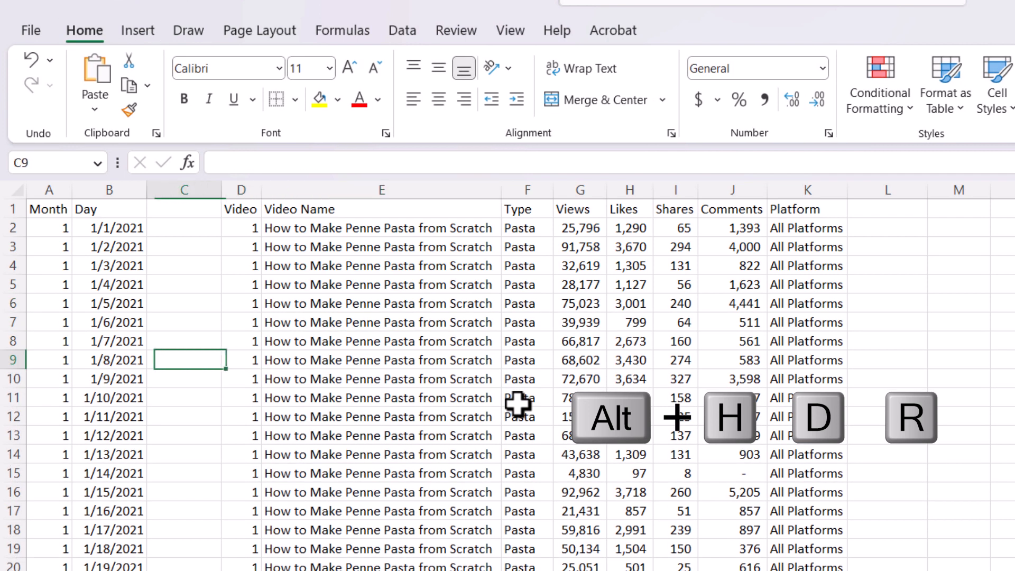
# Delete the blank sheet column C between Day and Video.
pyautogui.press('Left')
pyautogui.press('Left')
pyautogui.hotkey('alt', 'h')
pyautogui.press('d')
pyautogui.press('c')
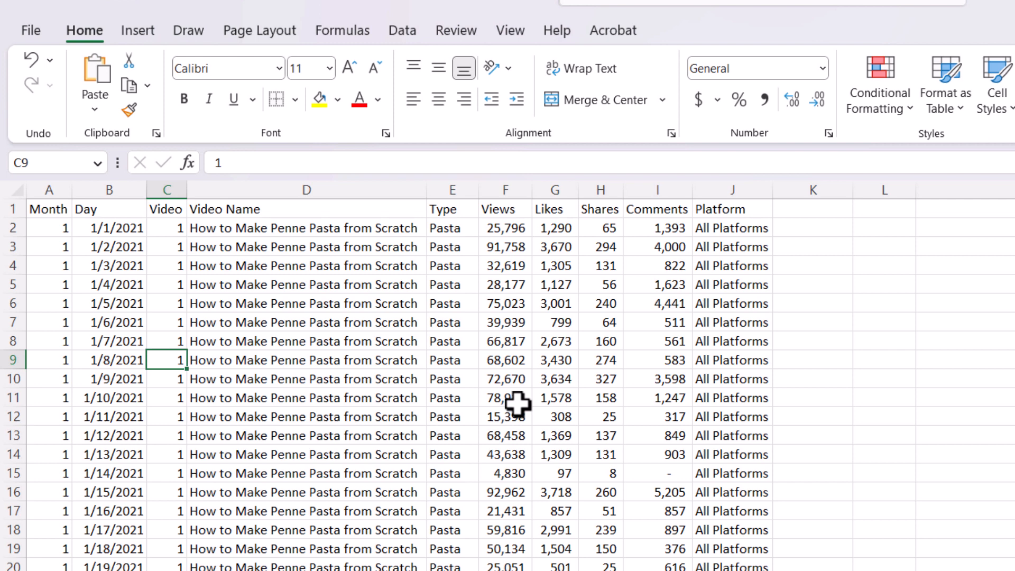
# Undo the blank column deletion and both blank row deletions.
pyautogui.hotkey('ctrl', 'z')
pyautogui.hotkey('ctrl', 'z')
pyautogui.hotkey('ctrl', 'z')
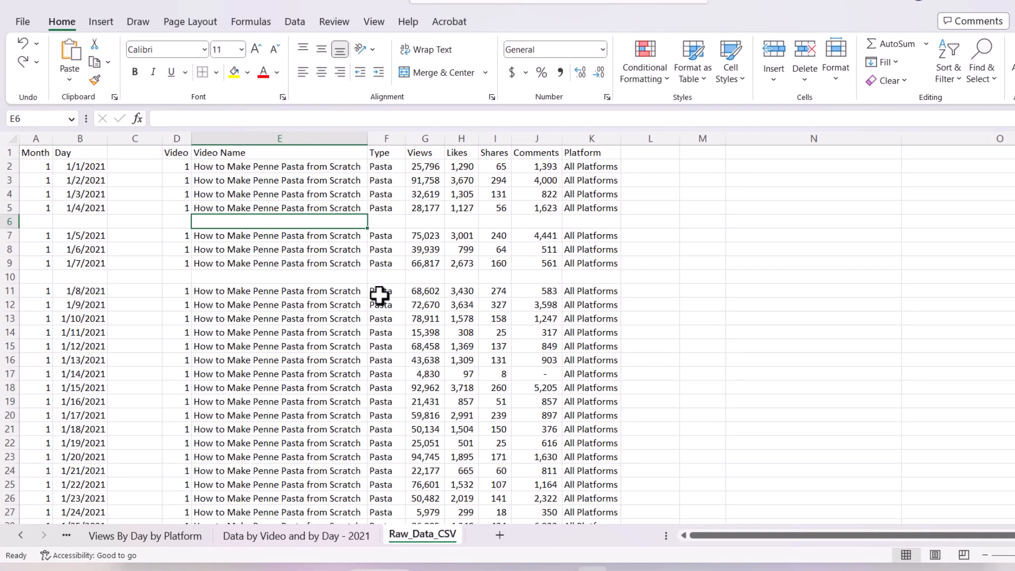
# Select all blank cells in the Video Name column E using Go To Special with the Blanks option.
pyautogui.click(317, 179)
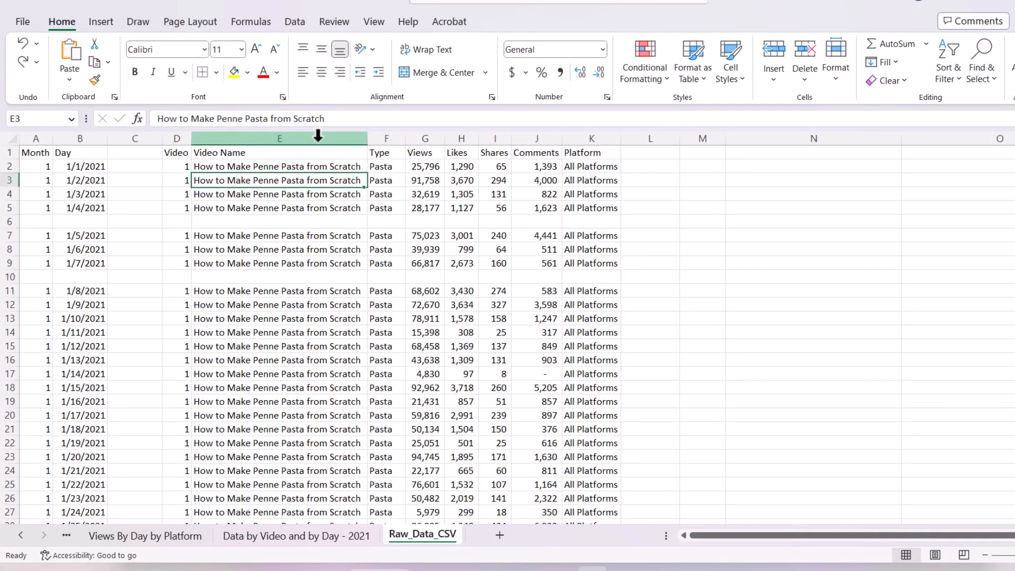
pyautogui.click(317, 137)
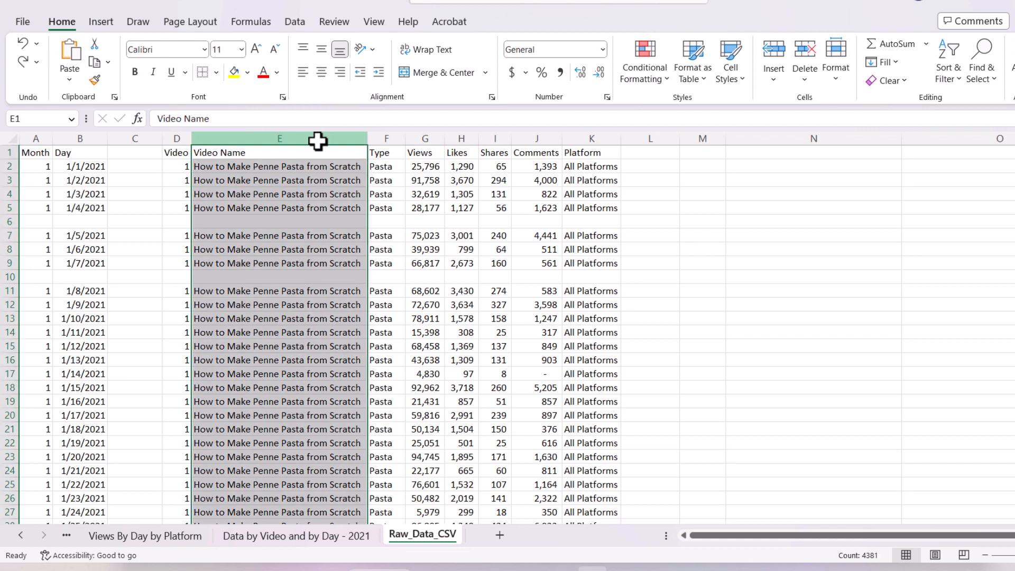
pyautogui.hotkey('alt', 'h')
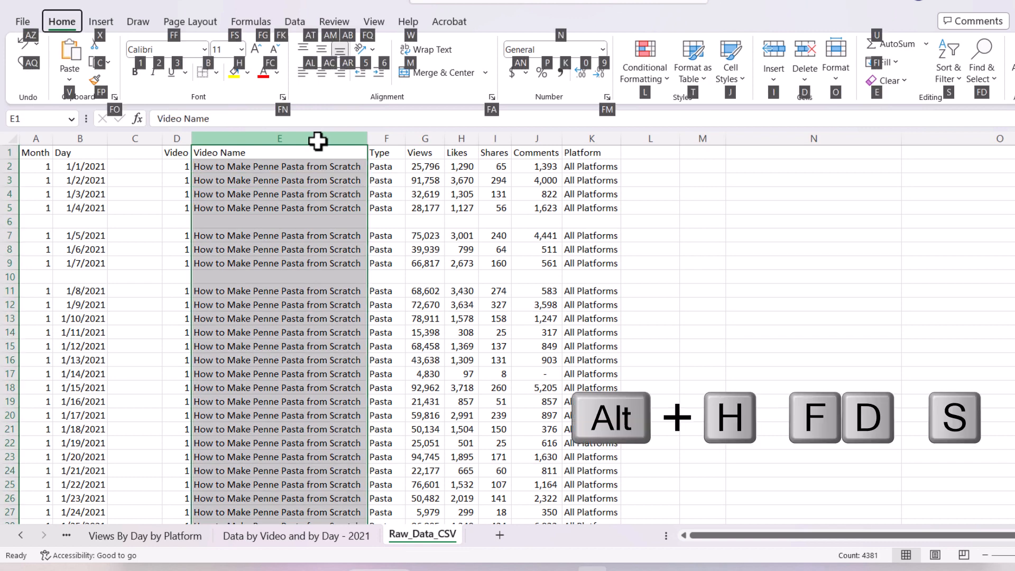
pyautogui.press('f')
pyautogui.press('d')
pyautogui.press('s')
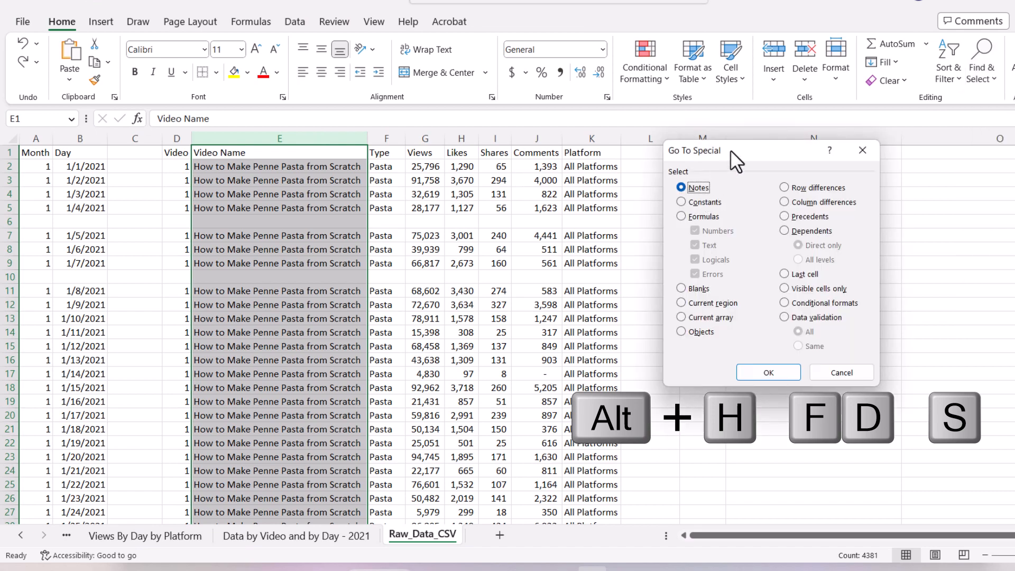
pyautogui.moveTo(730, 150)
pyautogui.mouseDown()
pyautogui.moveTo(522, 157)
pyautogui.moveTo(469, 139)
pyautogui.mouseUp()
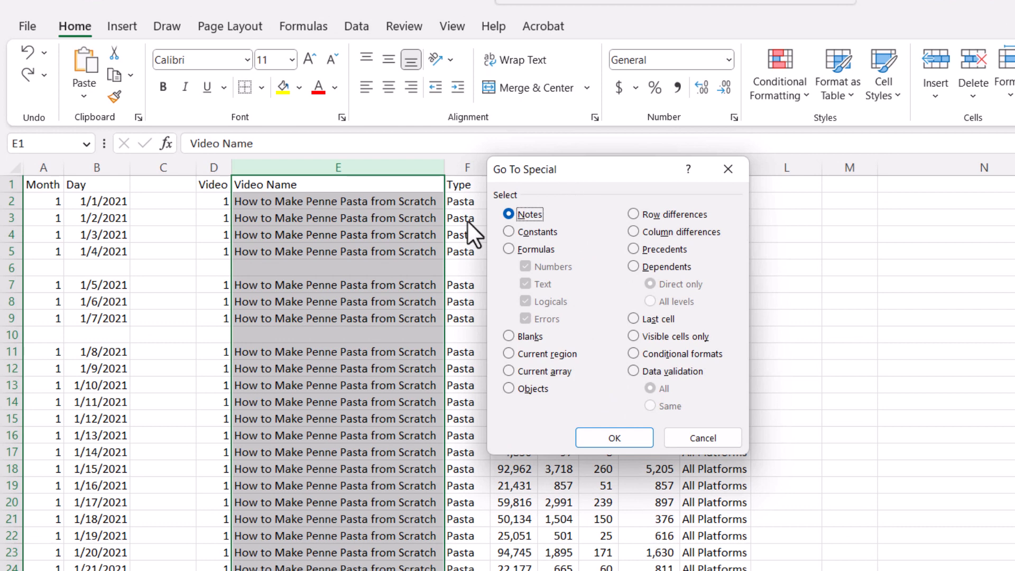
pyautogui.click(523, 338)
pyautogui.click(607, 439)
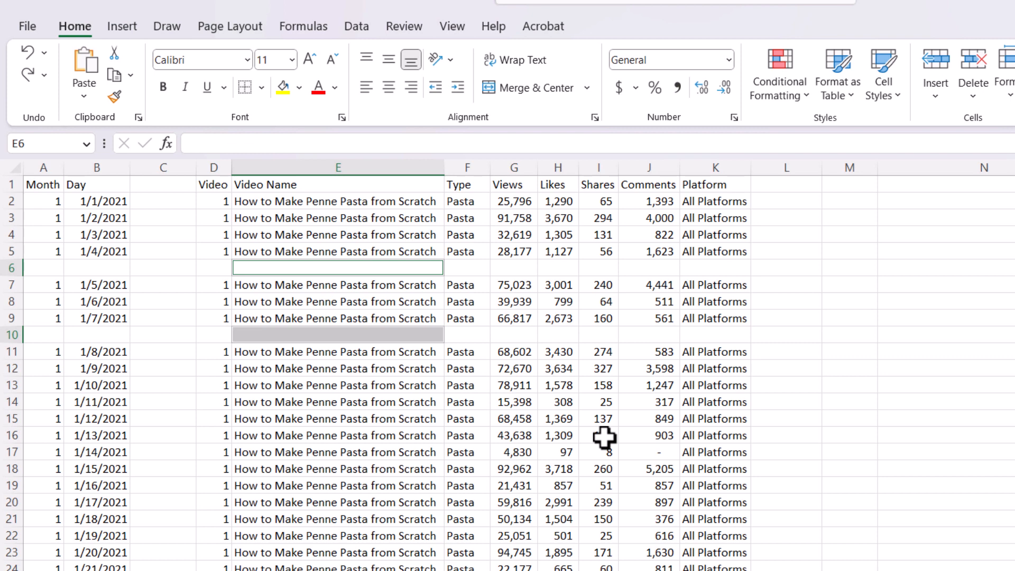
# Delete the entire sheet rows of the selected blank cells and clear the selection.
pyautogui.hotkey('alt', 'h')
pyautogui.press('d')
pyautogui.press('r')
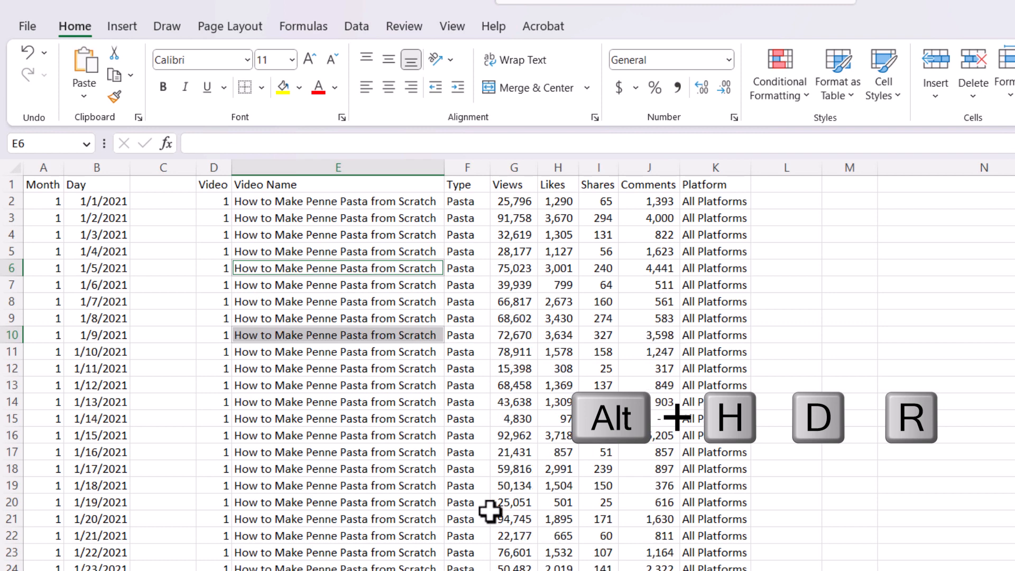
pyautogui.click(457, 518)
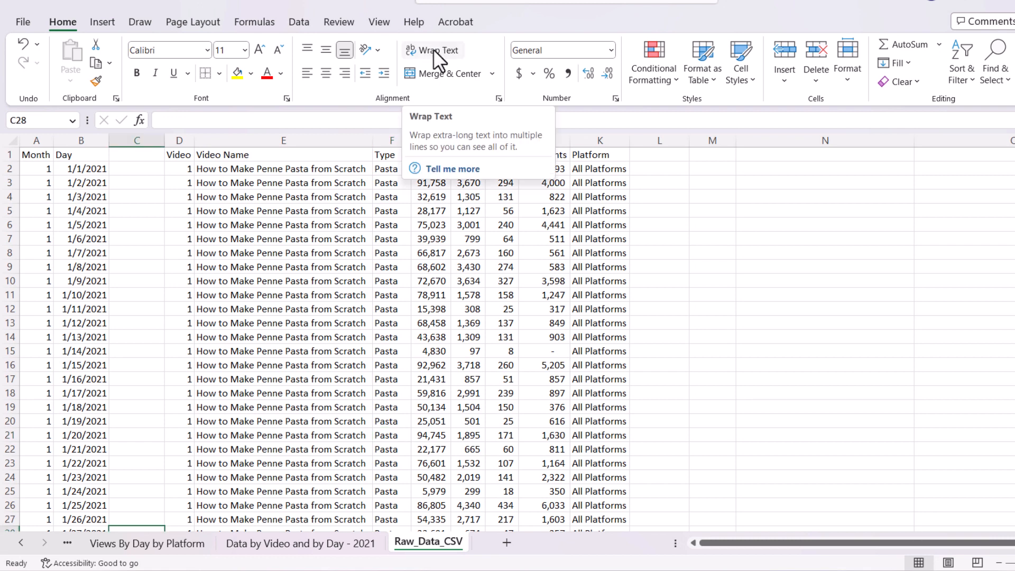
# Delete the empty column C between the Day and Video columns.
pyautogui.click(130, 226)
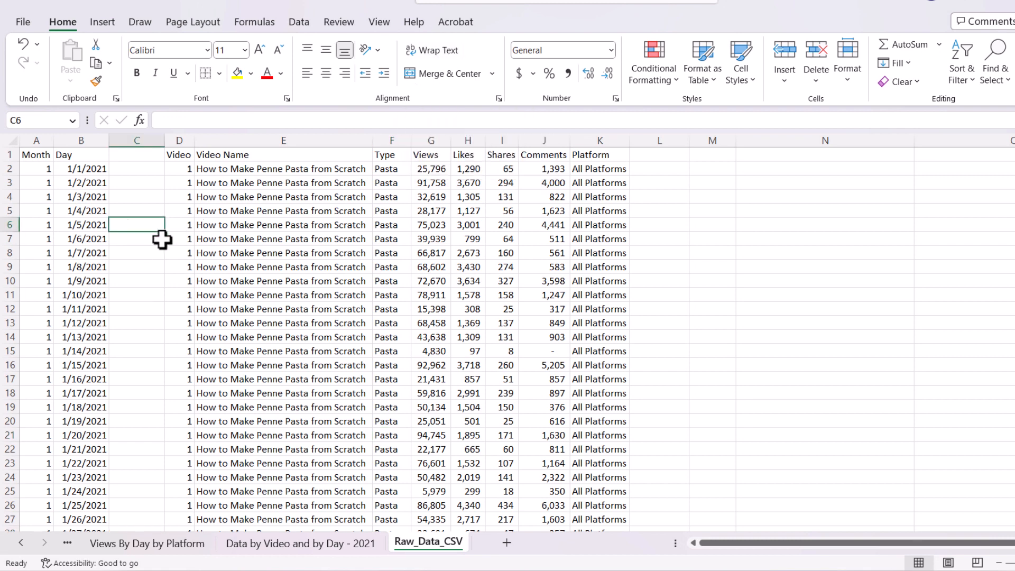
pyautogui.hotkey('alt', 'h')
pyautogui.press('d')
pyautogui.press('c')
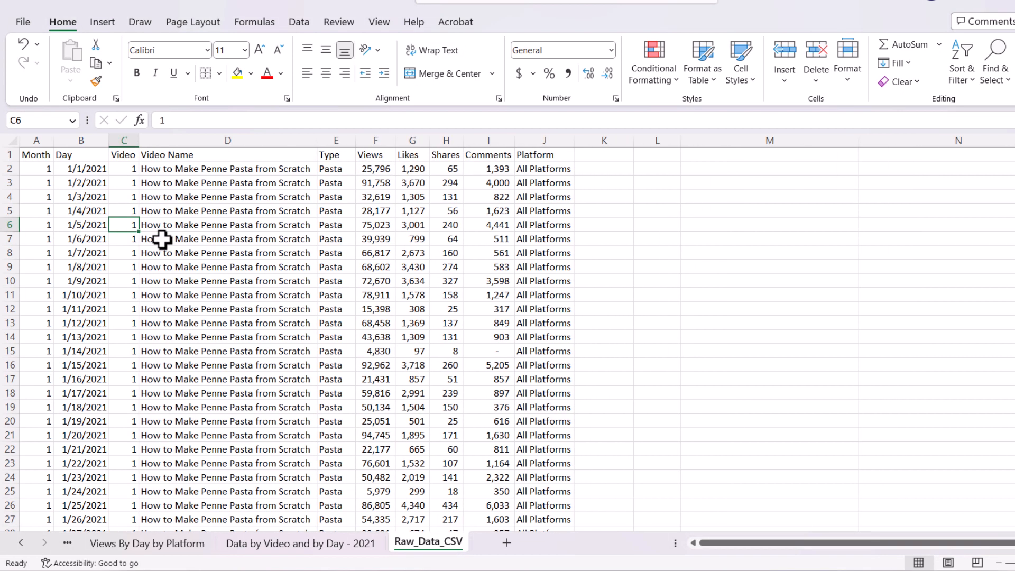
# Look through the rows of the Raw_Data_CSV sheet for header rows repeated within the data.
pyautogui.scroll(-4, 196, 289)
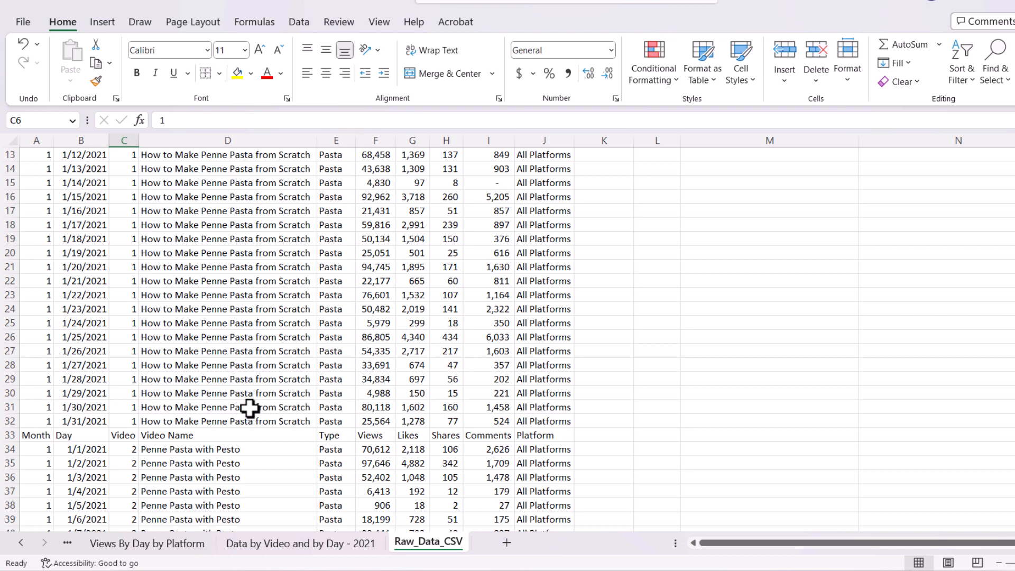
pyautogui.scroll(3, 148, 359)
pyautogui.scroll(-5, 155, 363)
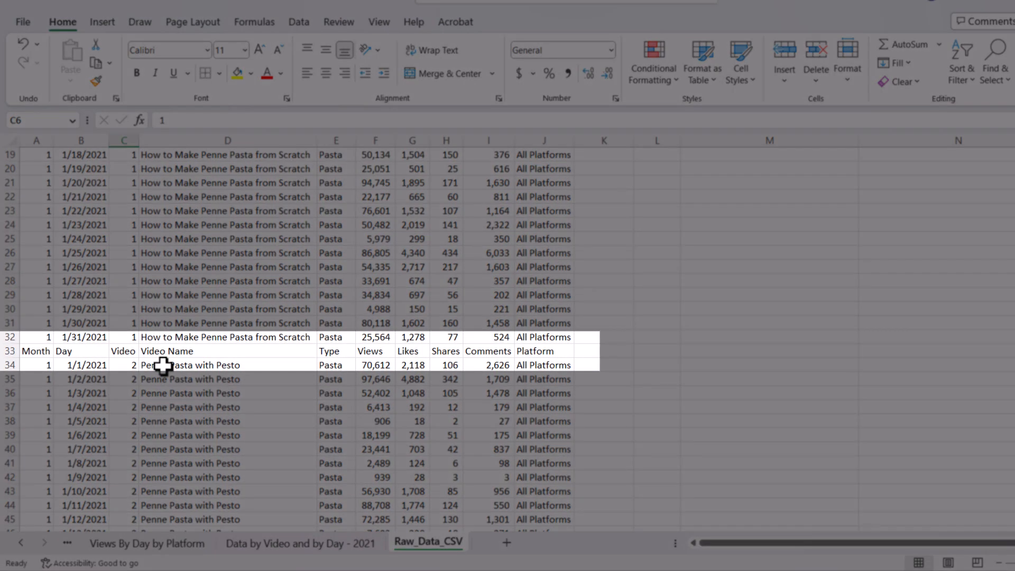
pyautogui.scroll(-2, 162, 365)
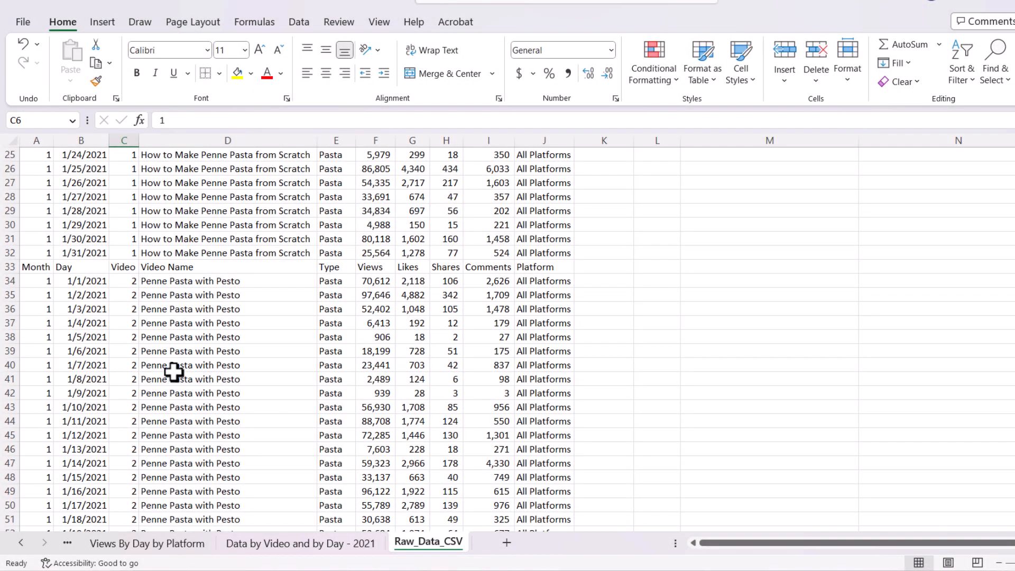
pyautogui.scroll(8, 109, 351)
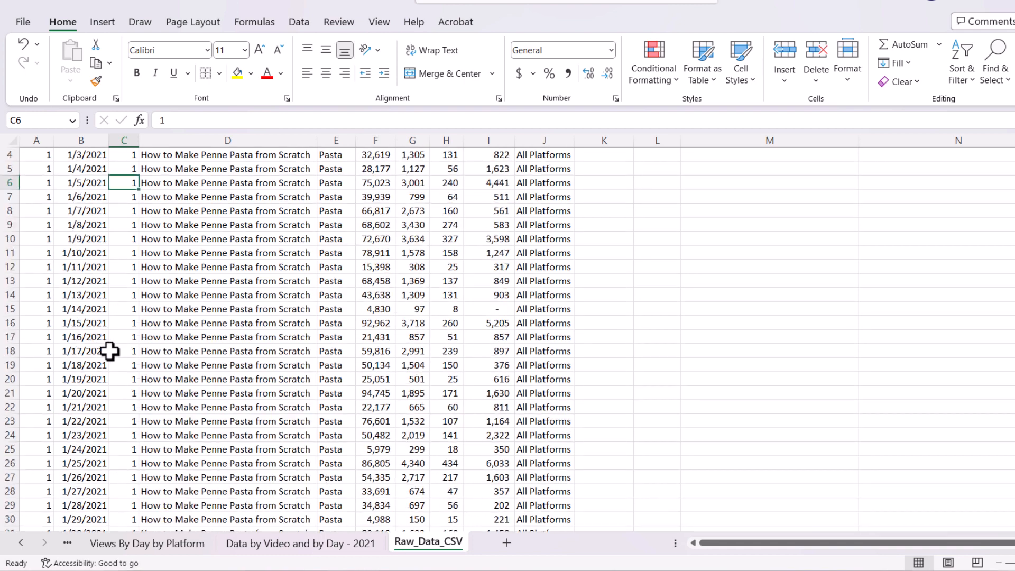
pyautogui.scroll(-10, 267, 253)
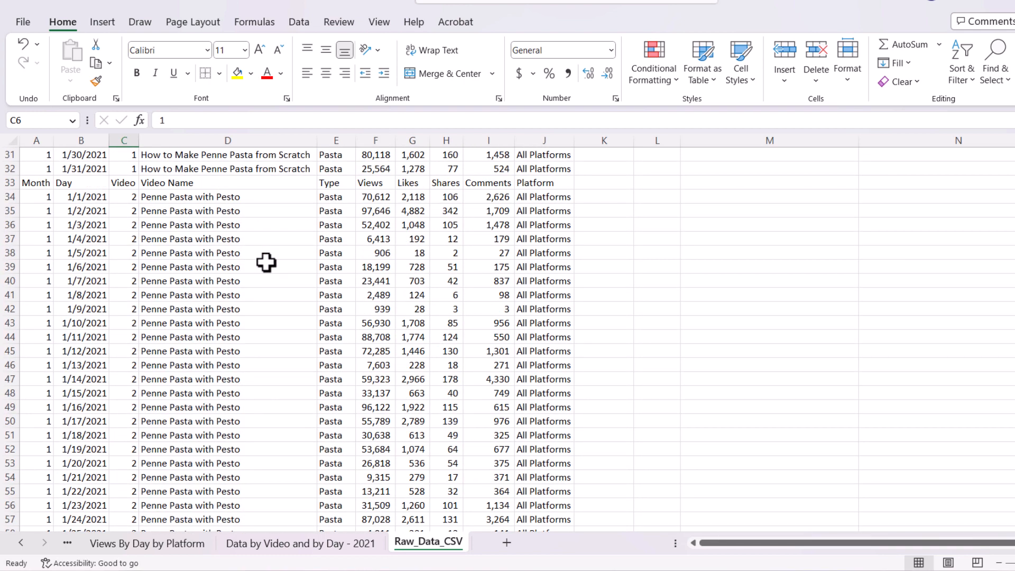
pyautogui.scroll(8, 267, 262)
pyautogui.scroll(2, 269, 278)
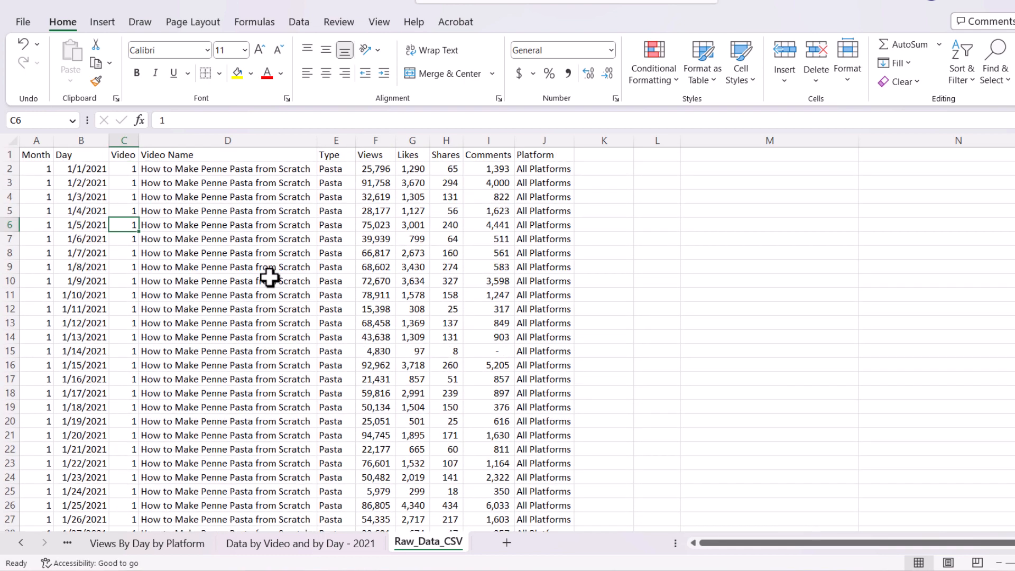
# Delete the repeated header row 33 as an entire sheet row and undo the deletion.
pyautogui.scroll(-6, 269, 278)
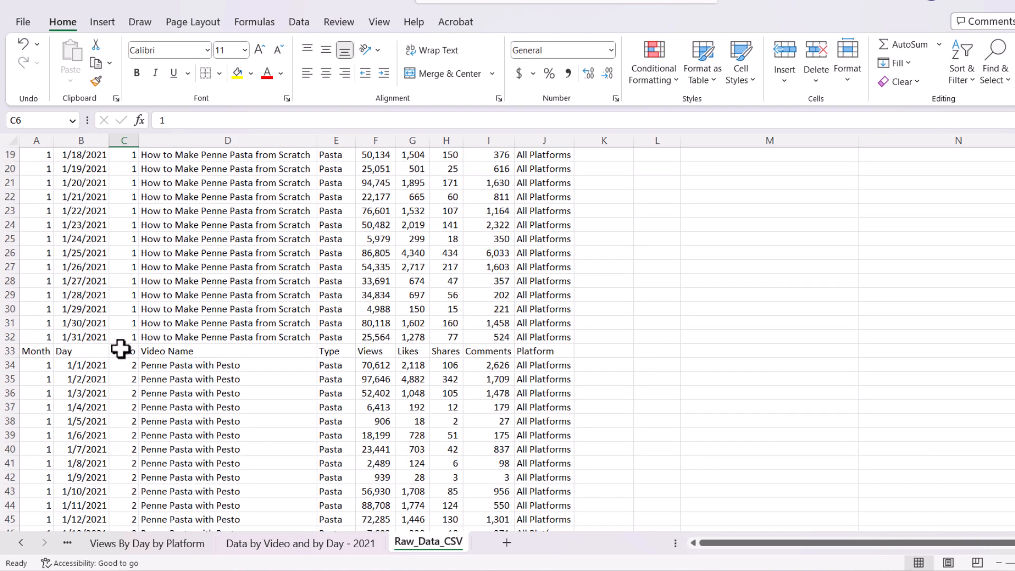
pyautogui.click(548, 348)
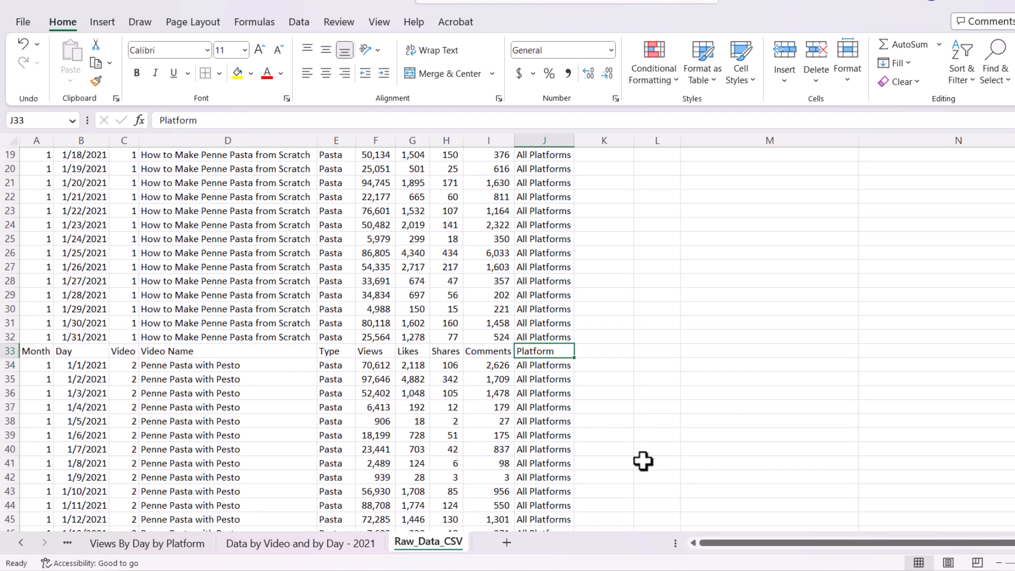
pyautogui.hotkey('alt', 'h')
pyautogui.write('drd')
pyautogui.press('Escape')
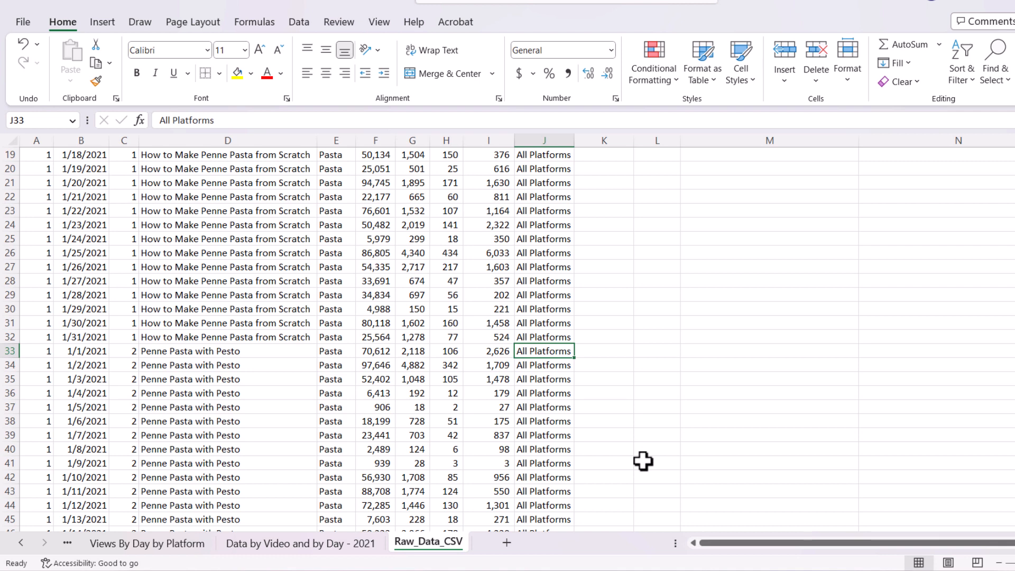
pyautogui.hotkey('ctrl', 'z')
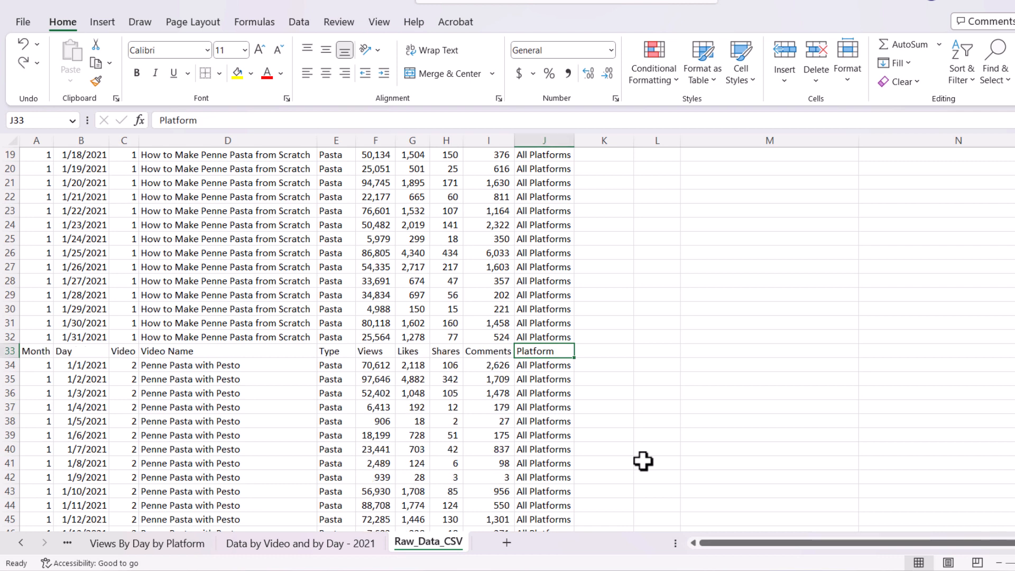
# Turn on filtering for the data's header row, starting from cell A1.
pyautogui.hotkey('ctrl', 'Home')
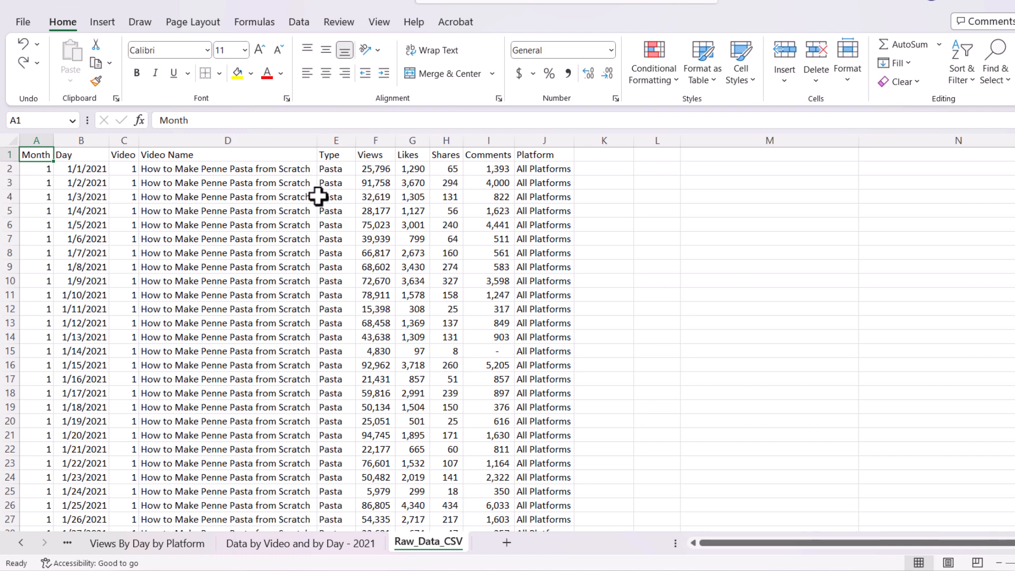
pyautogui.press('alt')
pyautogui.press('a')
pyautogui.press('t')
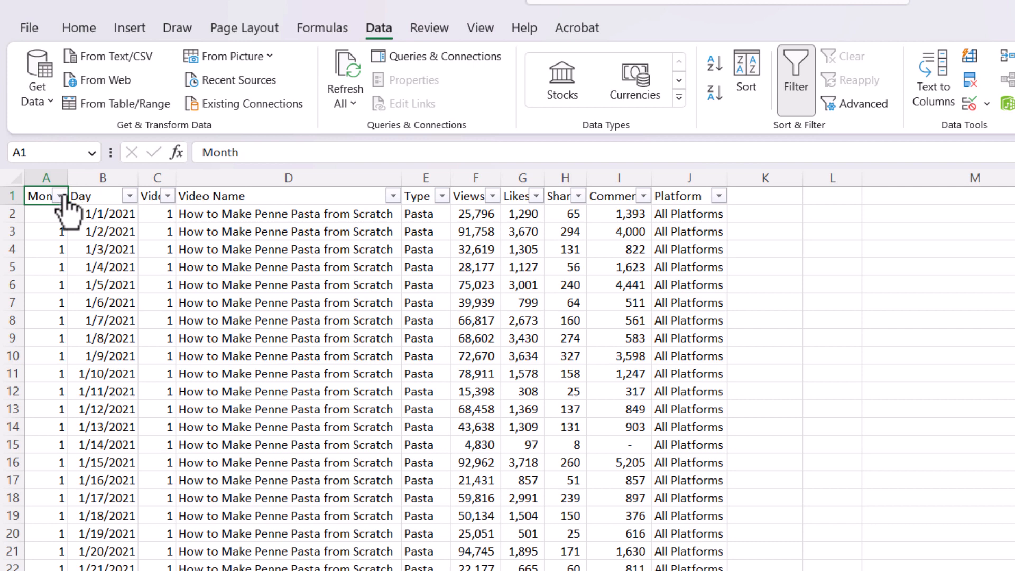
# Filter the Day column to show only the rows containing the text value Day.
pyautogui.click(129, 196)
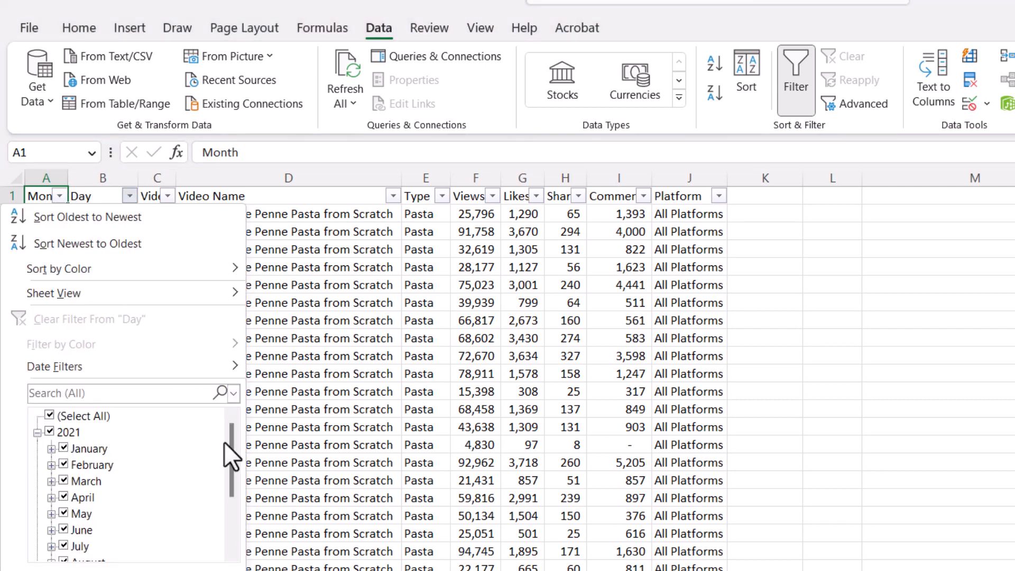
pyautogui.moveTo(233, 432)
pyautogui.mouseDown()
pyautogui.moveTo(224, 493)
pyautogui.moveTo(224, 421)
pyautogui.mouseUp()
pyautogui.moveTo(223, 439); pyautogui.dragTo(194, 520)
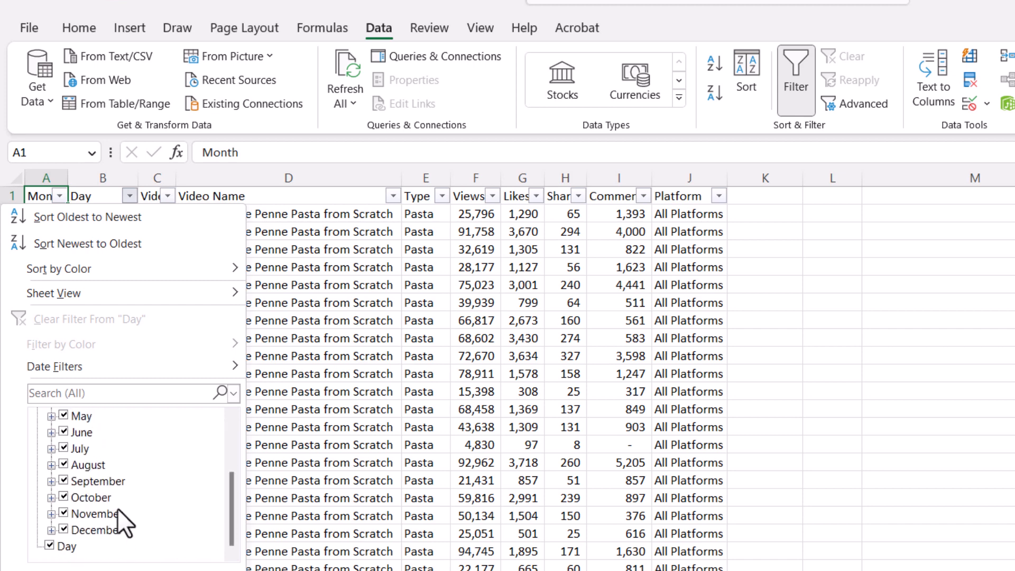
pyautogui.scroll(2, 117, 509)
pyautogui.click(48, 416)
pyautogui.scroll(-2, 59, 549)
pyautogui.scroll(2, 52, 552)
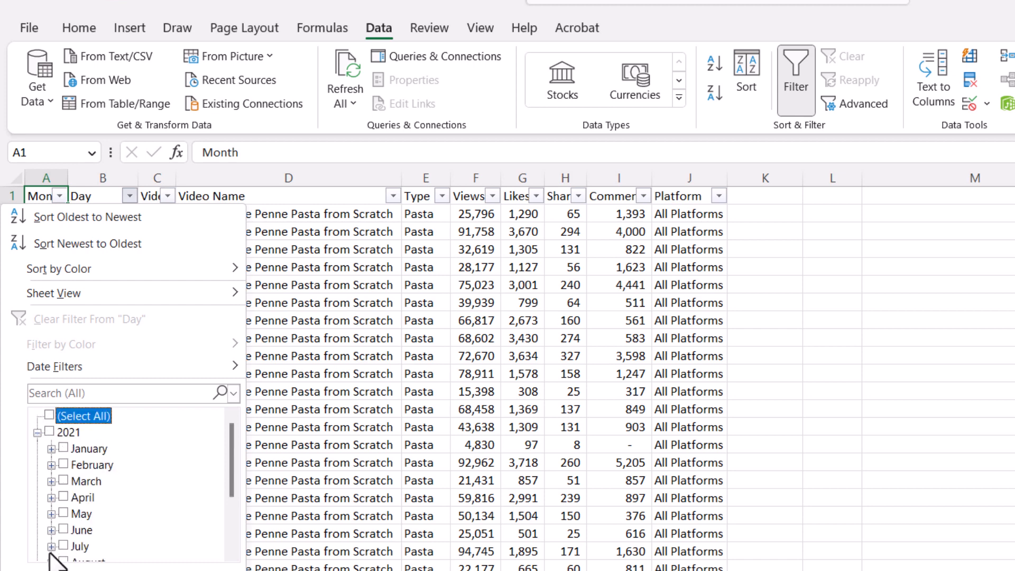
pyautogui.scroll(-2, 52, 558)
pyautogui.click(49, 545)
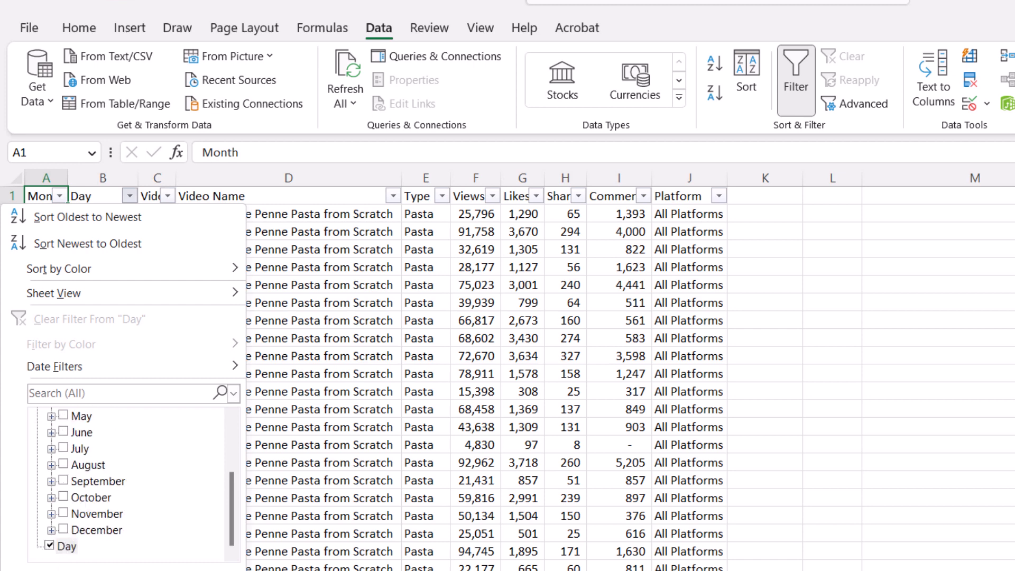
pyautogui.press('Return')
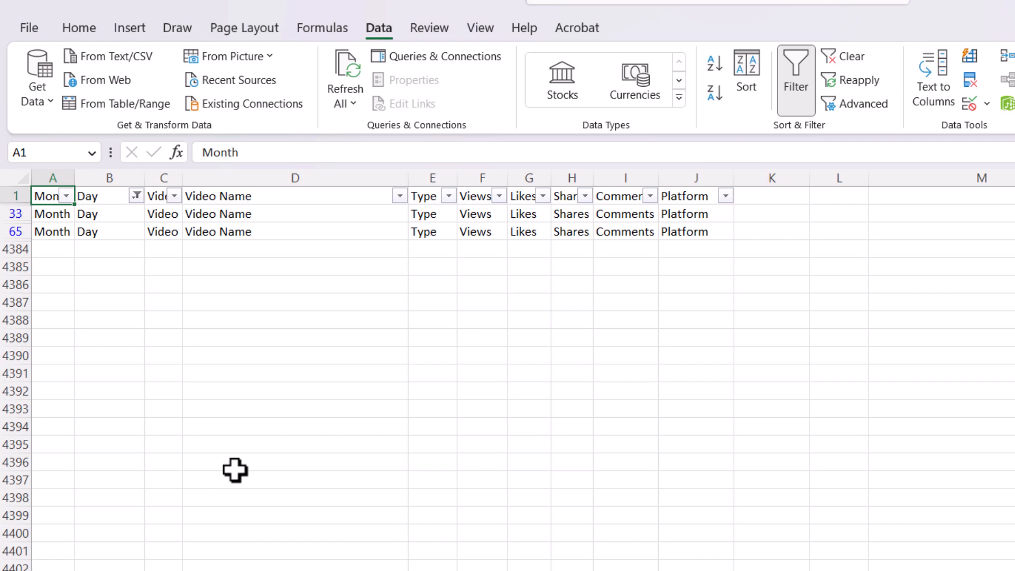
# Delete the filtered repeated header rows 33 and 65 as entire sheet rows.
pyautogui.press('Down')
pyautogui.press('Right')
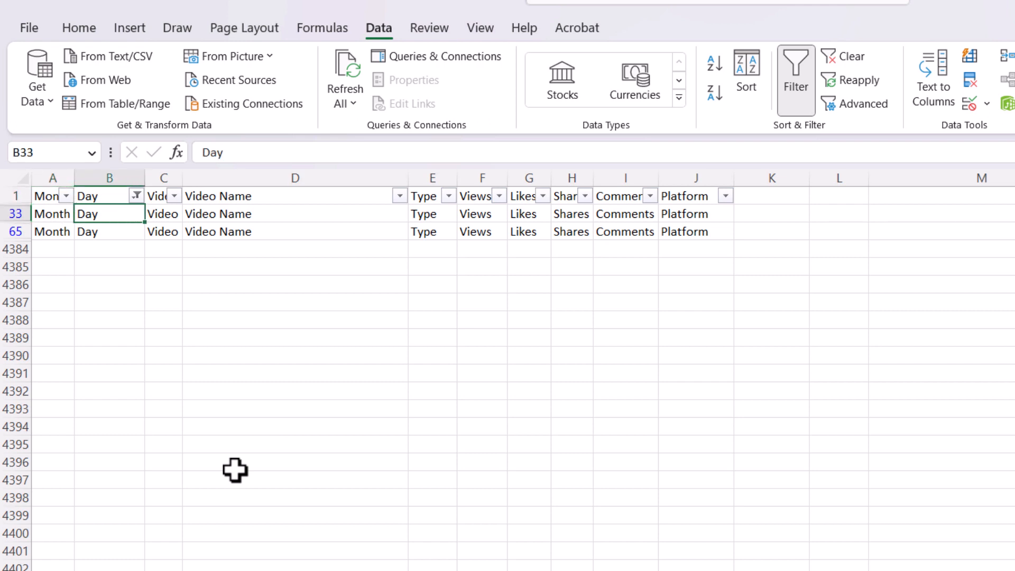
pyautogui.hotkey('shift', 'Down')
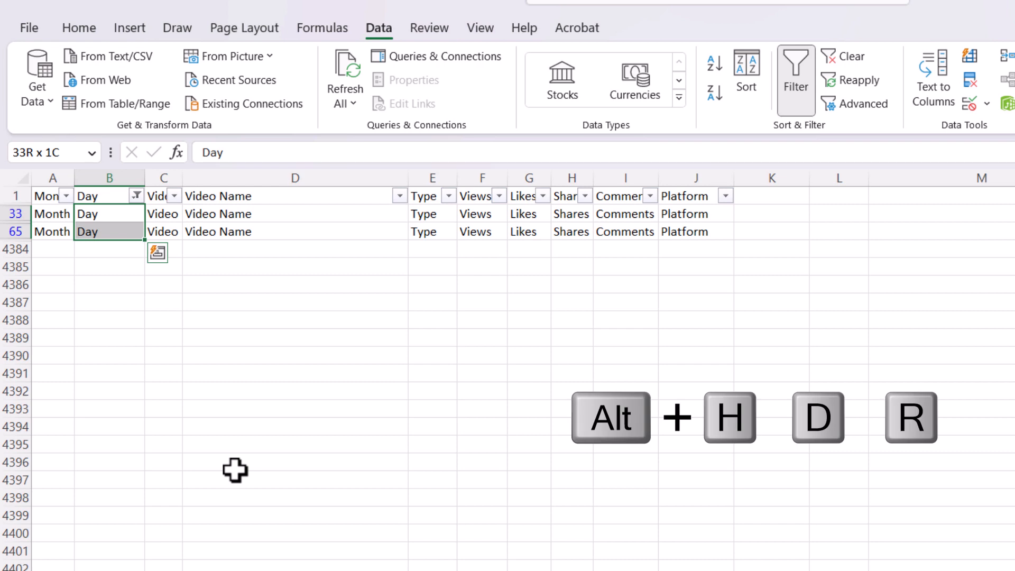
pyautogui.press('alt')
pyautogui.press('h')
pyautogui.press('d')
pyautogui.press('r')
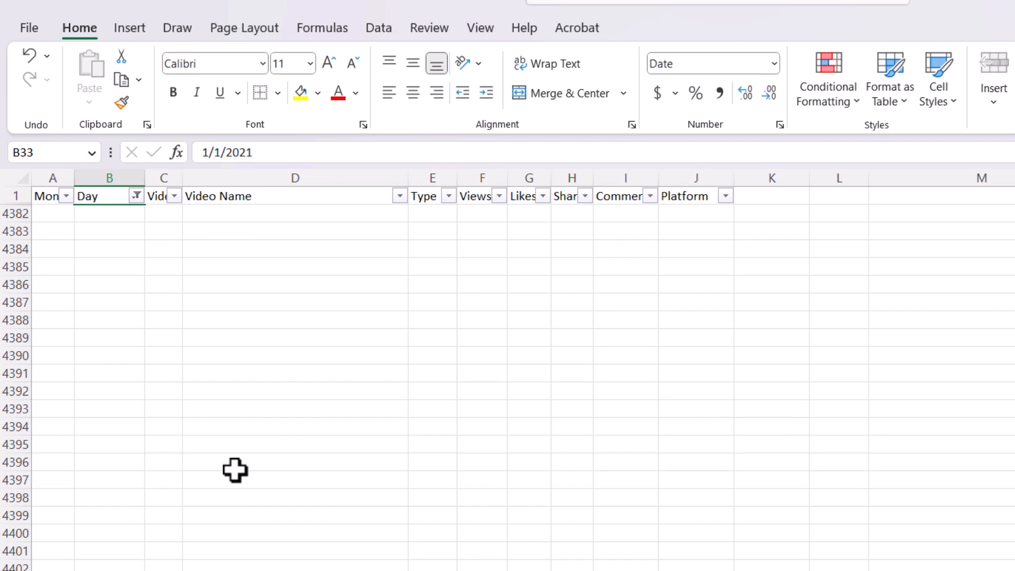
# Remove the filter from the header row to show all the data again.
pyautogui.press('alt')
pyautogui.press('a')
pyautogui.press('t')
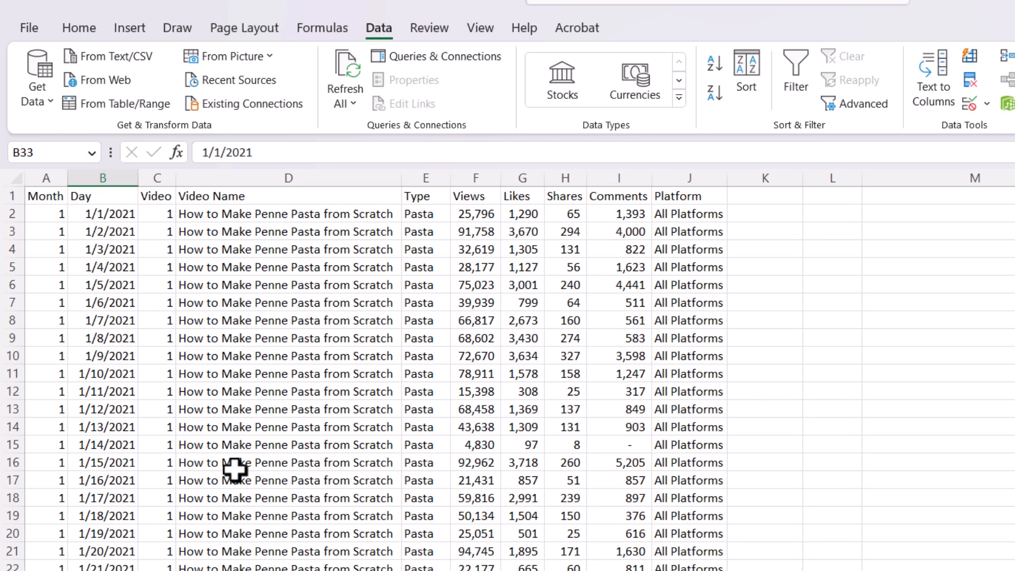
# Examine the data around row 33, where the second video's rows begin, for leftover repeated headers.
pyautogui.hotkey('shift', 'Down')
pyautogui.hotkey('shift', 'Down')
pyautogui.hotkey('shift', 'Down')
pyautogui.hotkey('shift', 'Down')
pyautogui.hotkey('shift', 'Down')
pyautogui.hotkey('shift', 'Down')
pyautogui.hotkey('shift', 'Down')
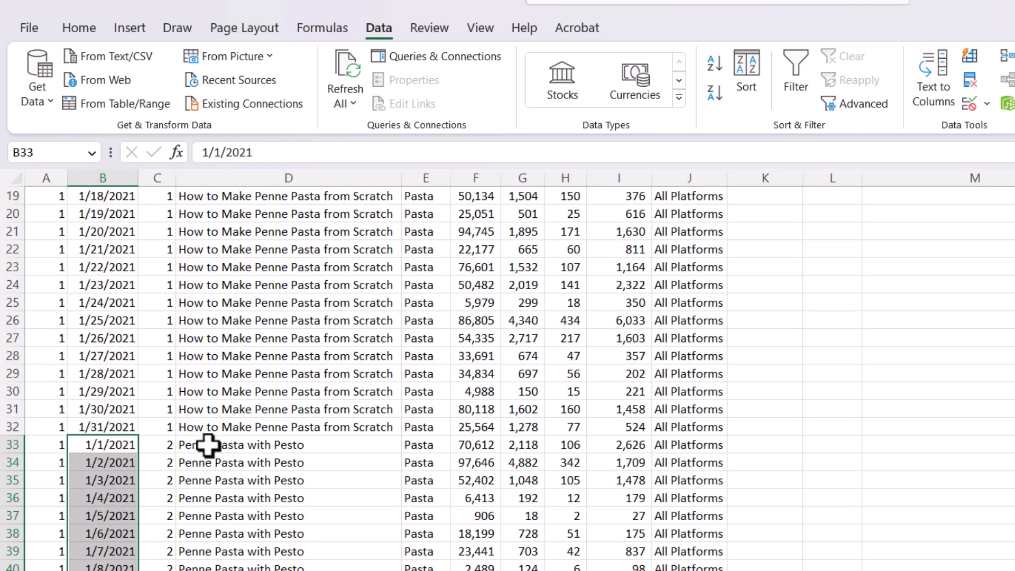
pyautogui.click(208, 446)
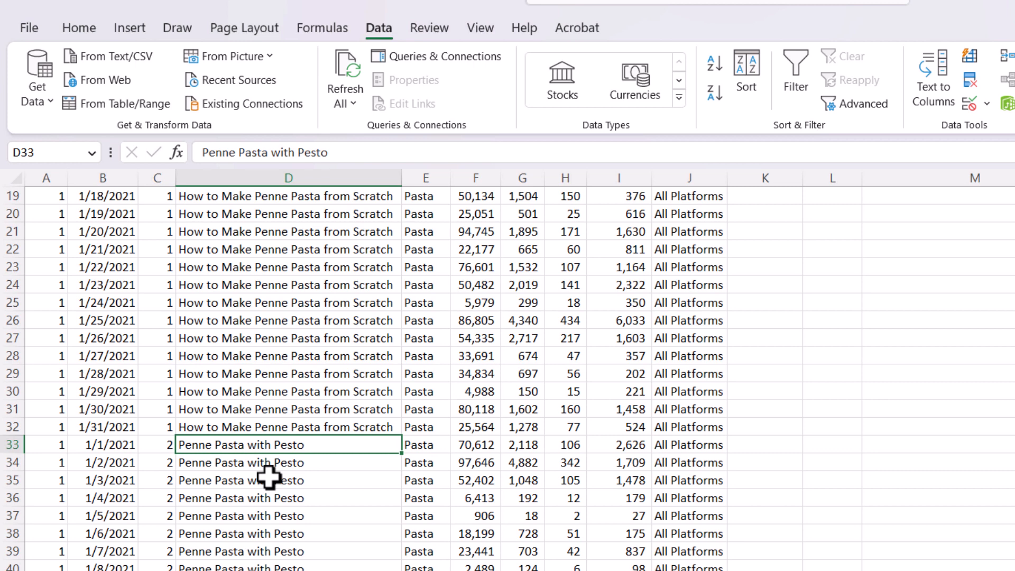
pyautogui.scroll(6, 269, 477)
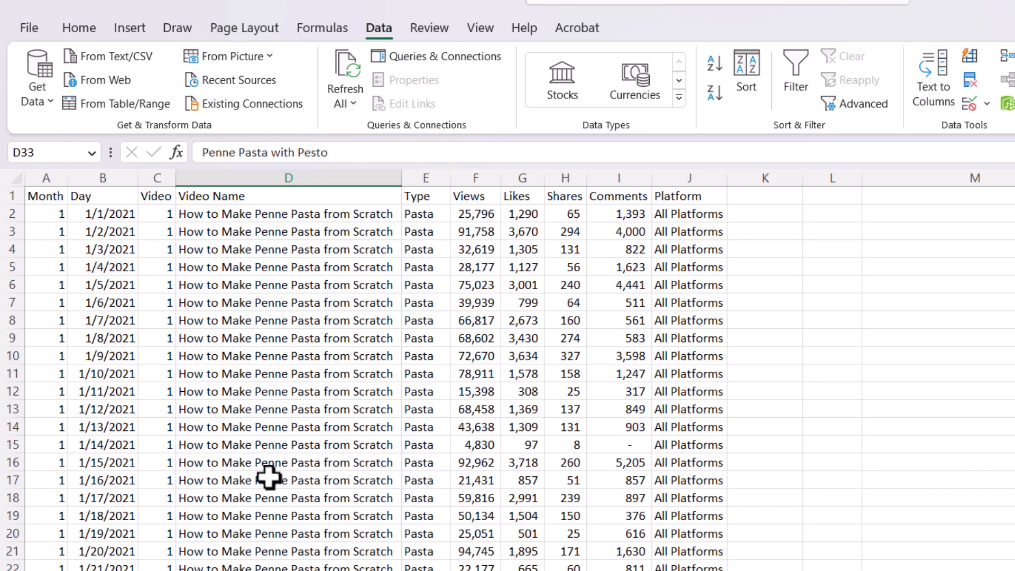